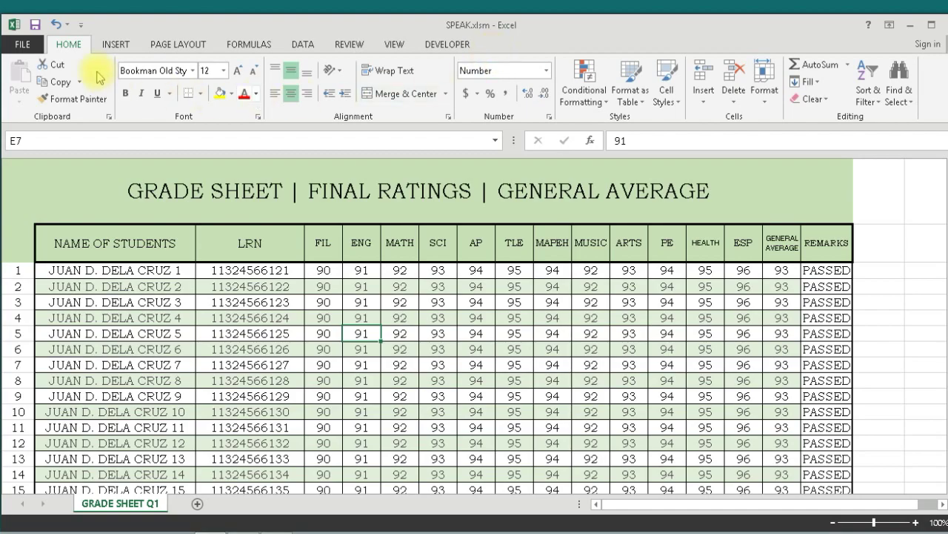
Open the Customize Ribbon options and show the Commands Not in the Ribbon list
left_click(22, 44)
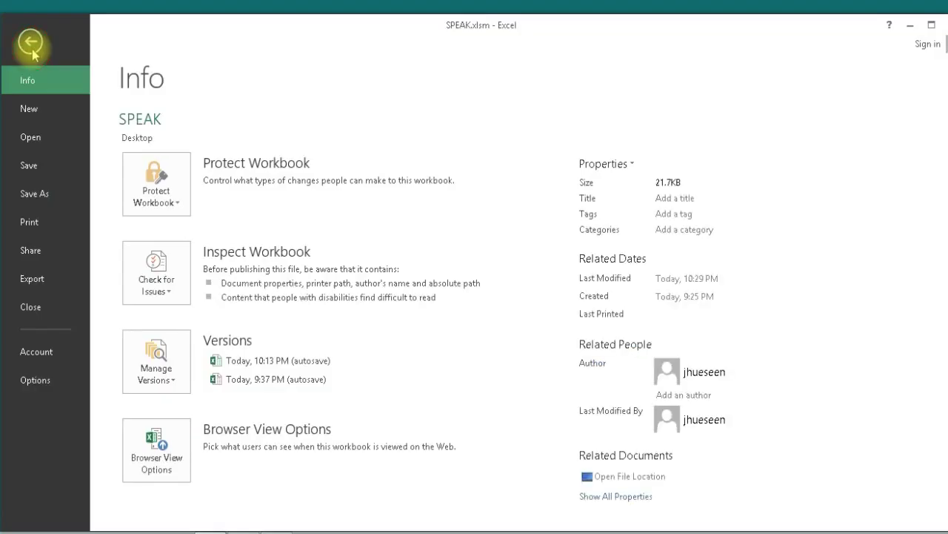
left_click(35, 379)
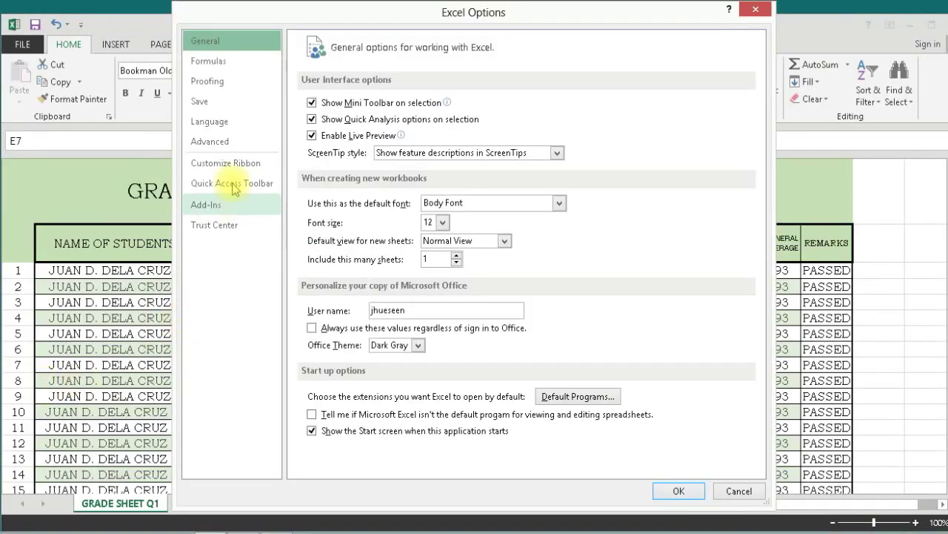
left_click(241, 165)
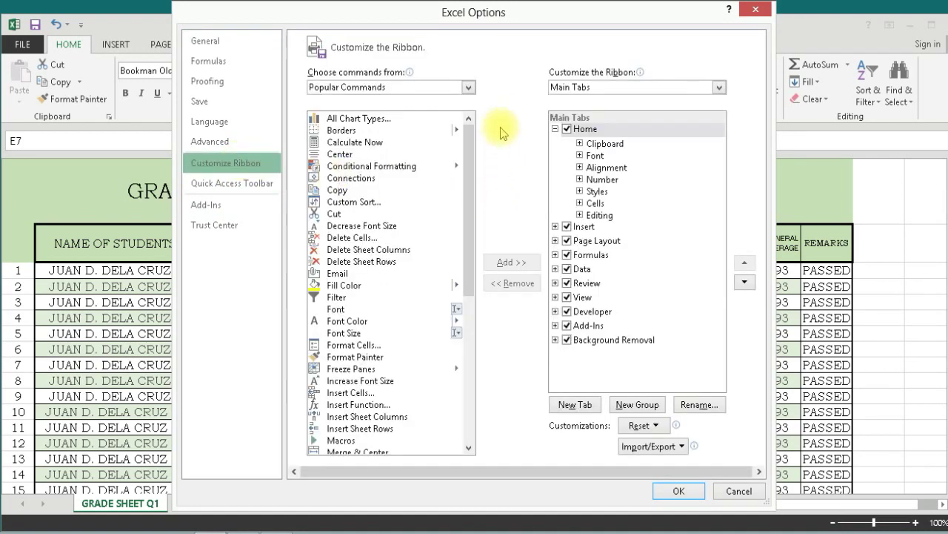
left_click(470, 88)
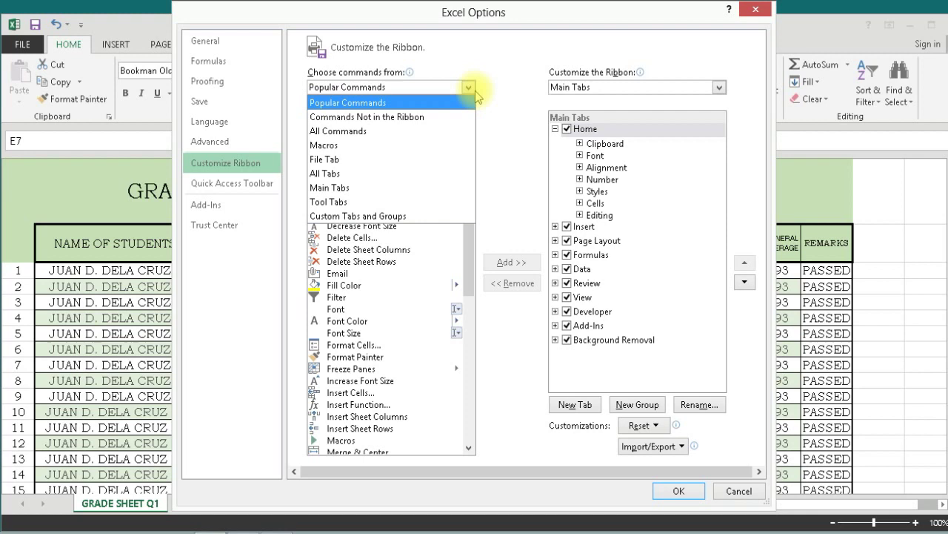
left_click(411, 119)
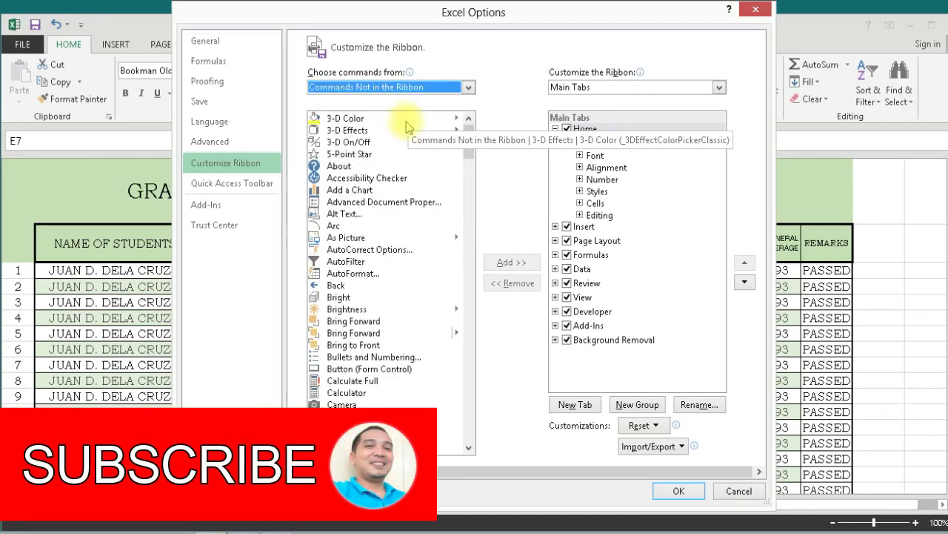
Create a new custom ribbon tab with its group and rename it SPEAK
left_click(576, 404)
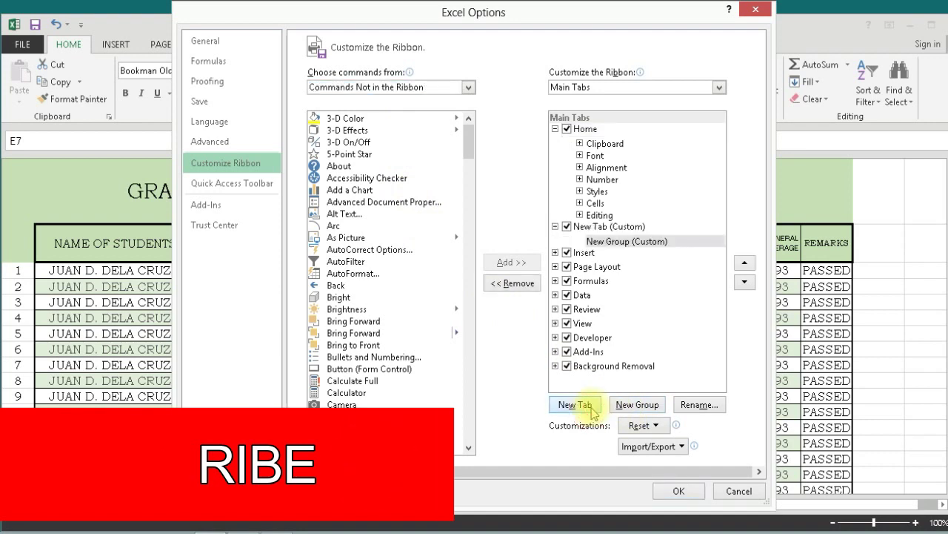
left_click(600, 227)
left_click(699, 404)
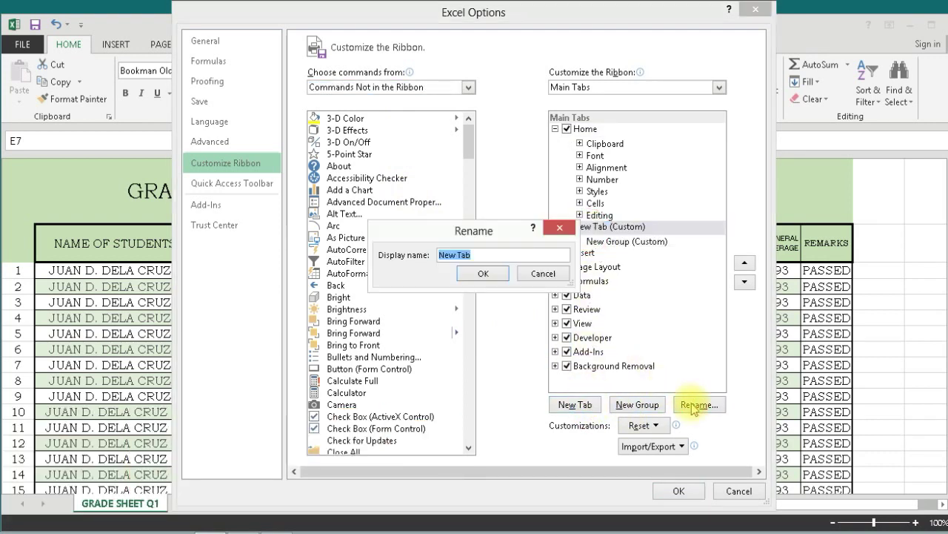
type("SPEAK")
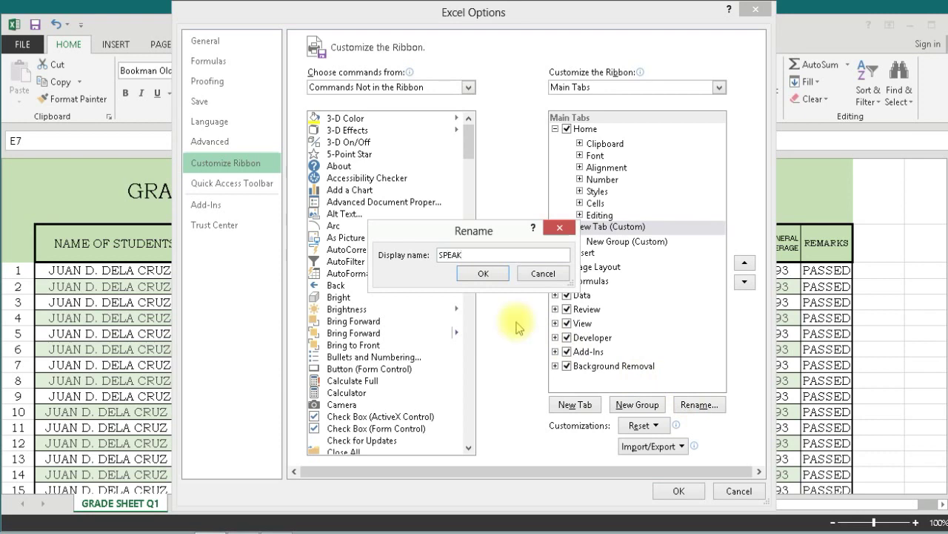
left_click(483, 274)
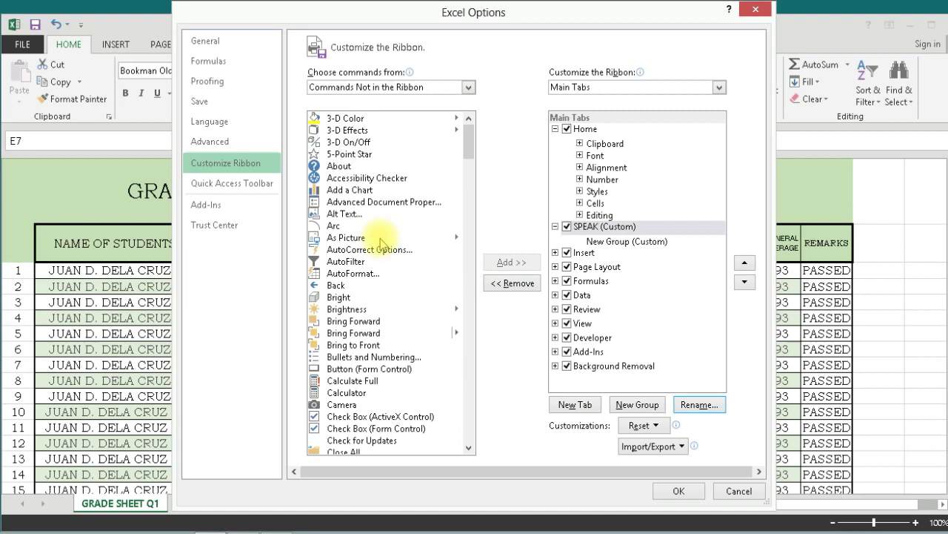
Add the Speak Cells command to the SPEAK tab's new group
left_click(335, 226)
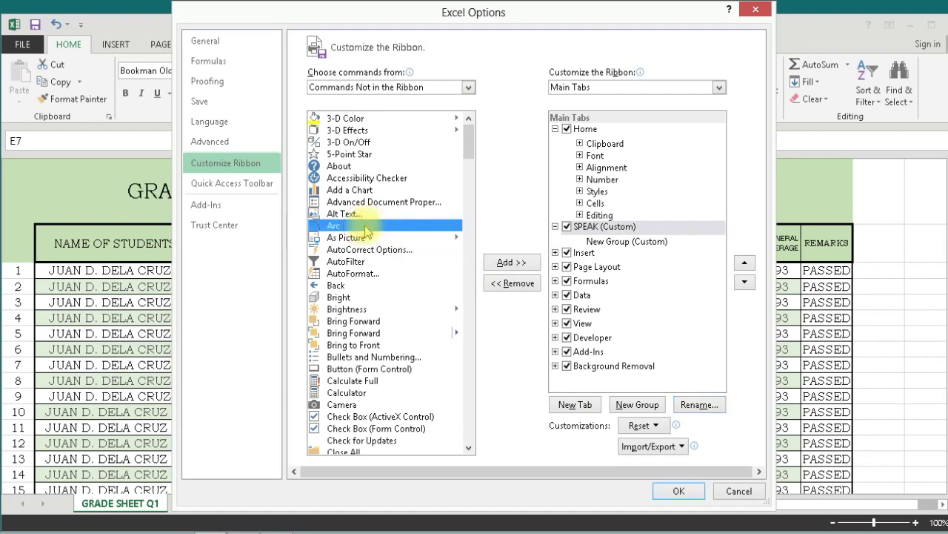
left_click(360, 285)
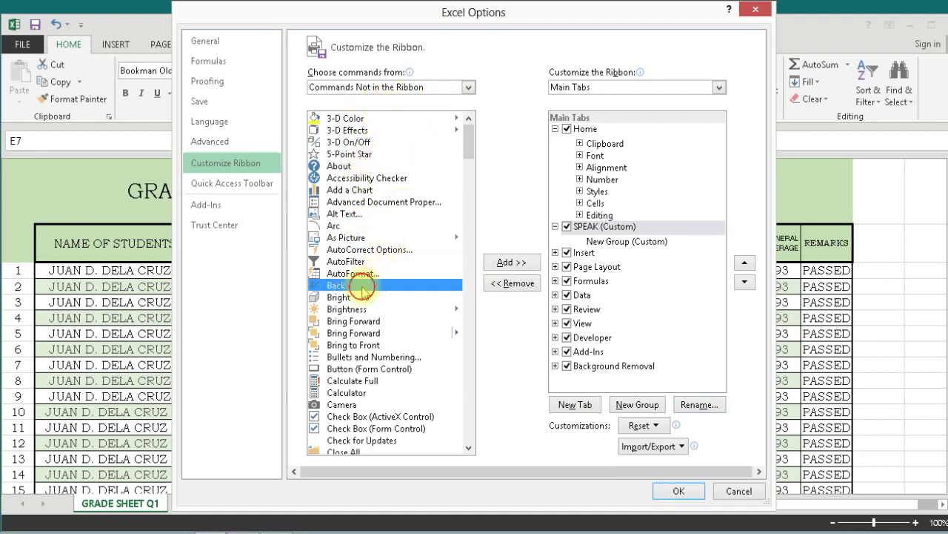
key("s")
scroll(363, 294, "down", 3)
scroll(363, 293, "down", 3)
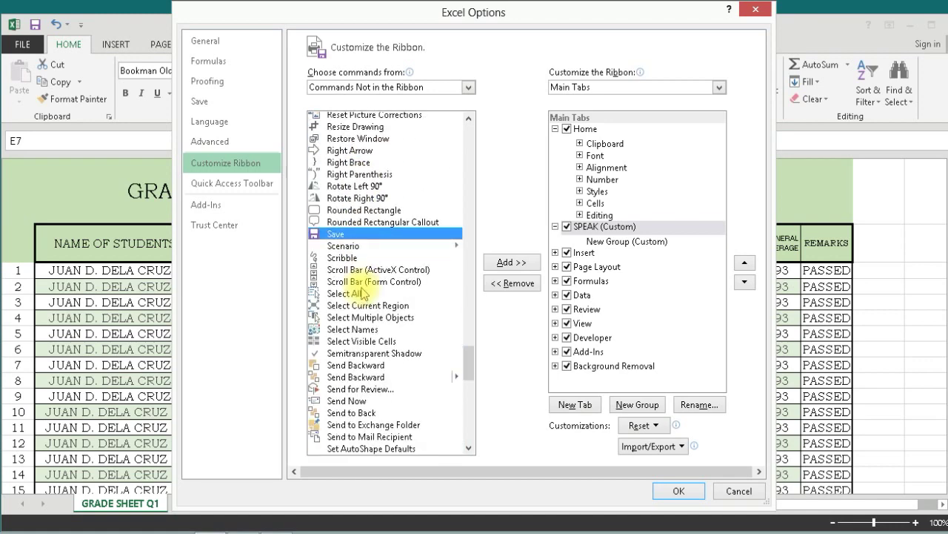
scroll(363, 293, "down", 3)
scroll(363, 293, "down", 2)
scroll(363, 294, "down", 2)
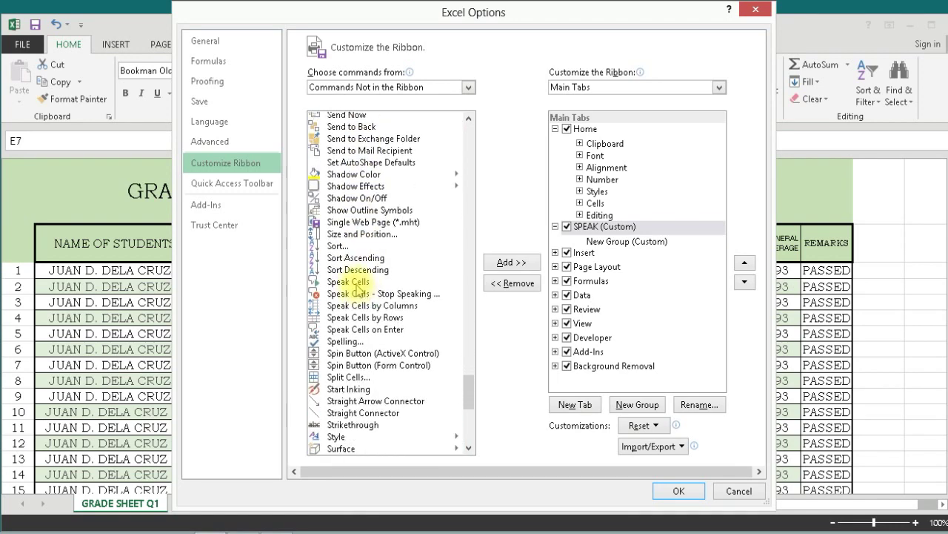
left_click(354, 281)
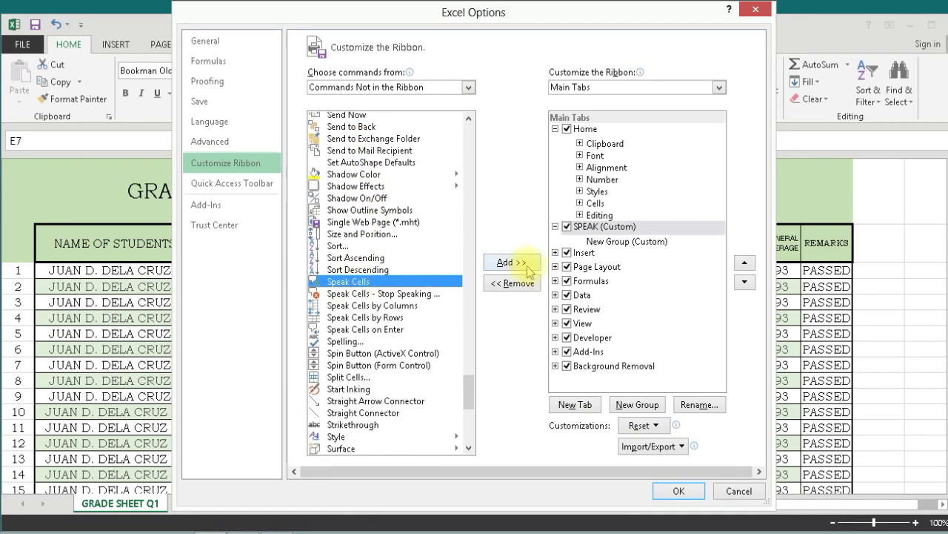
left_click(621, 243)
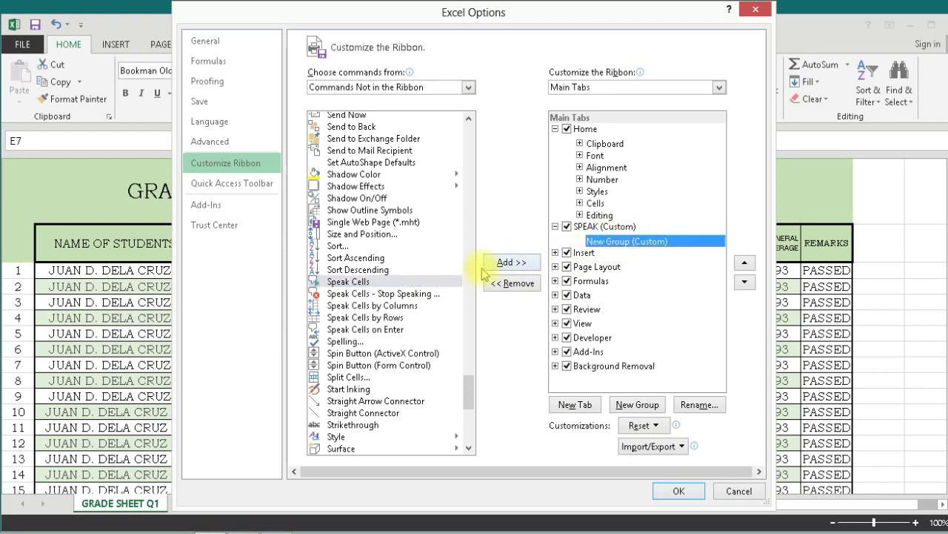
left_click(370, 282)
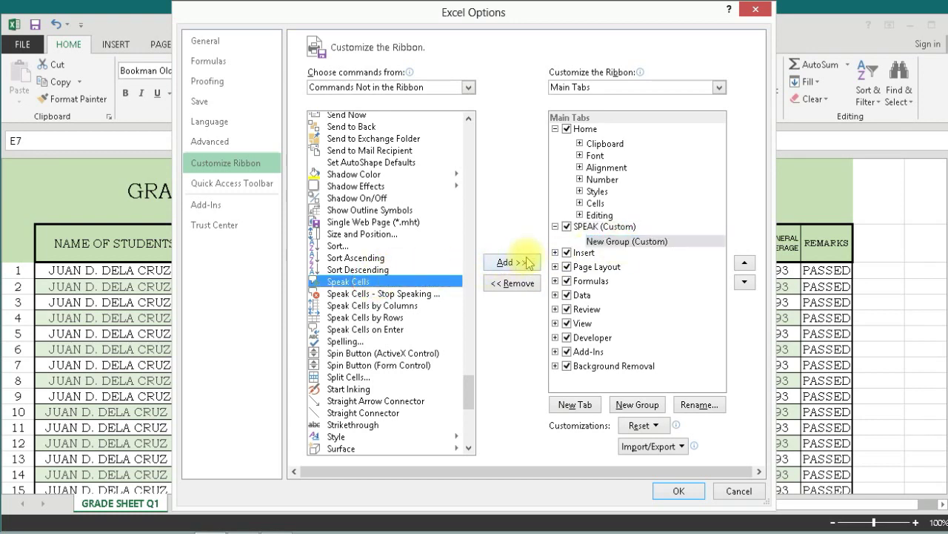
left_click(511, 263)
Add Stop Speaking, Speak Cells by Columns, by Rows and on Enter to the group
left_click(401, 293)
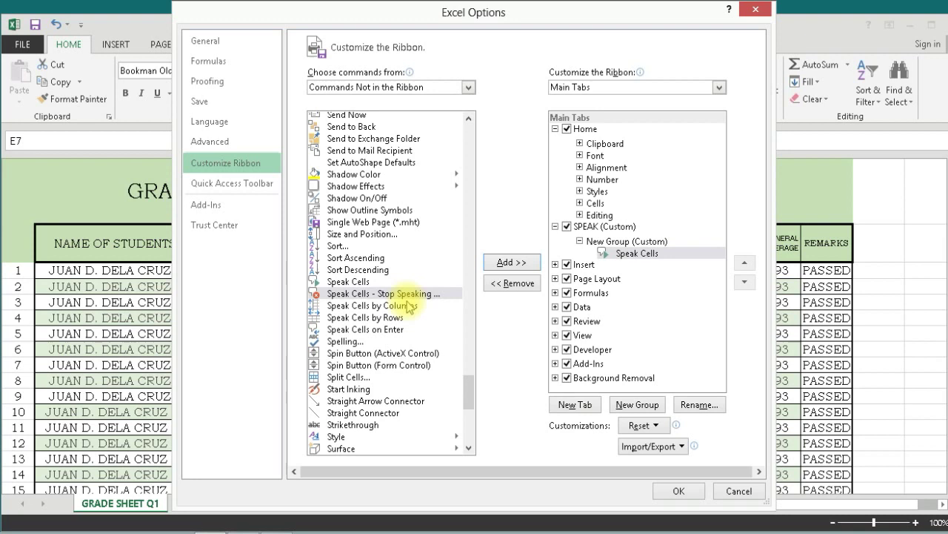
left_click(511, 263)
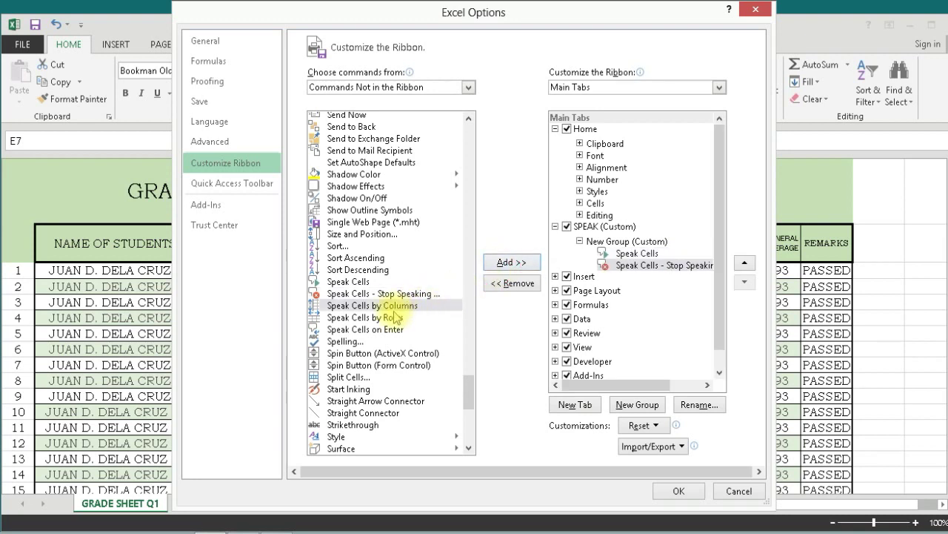
left_click(372, 305)
left_click(511, 262)
left_click(364, 318)
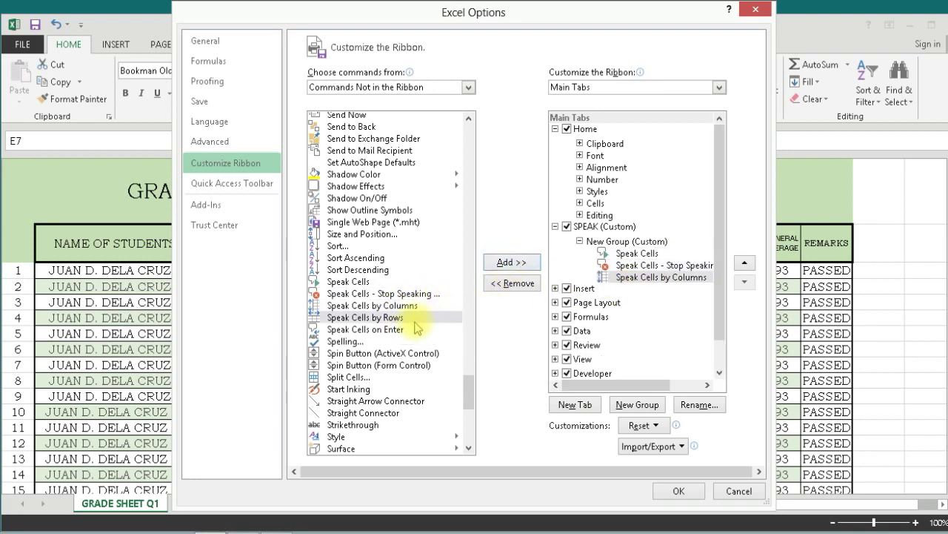
left_click(511, 262)
left_click(364, 329)
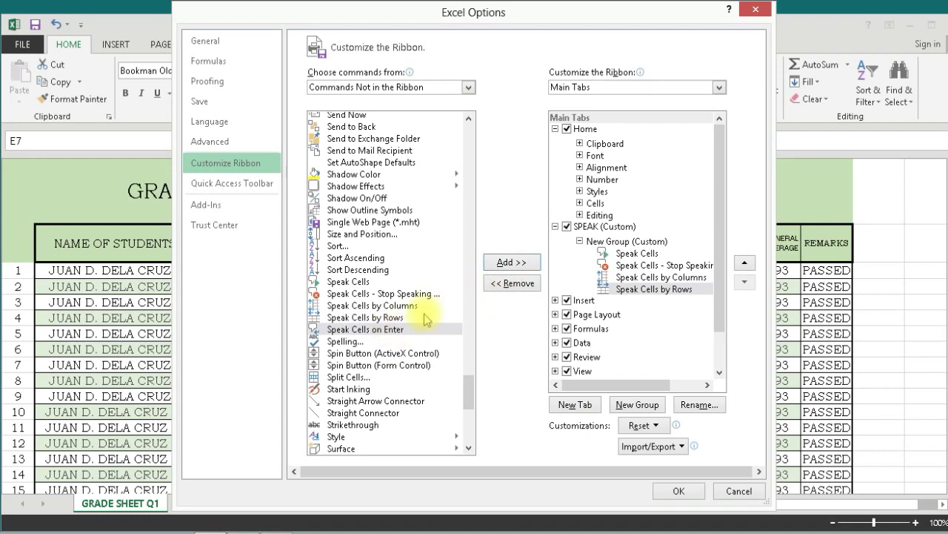
left_click(511, 263)
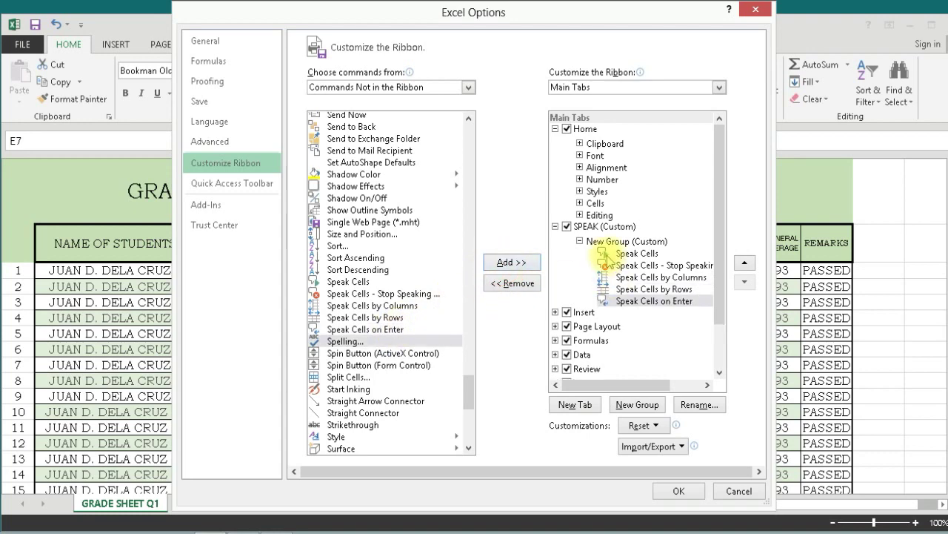
Apply the ribbon changes and have the SPEAK tab read B3:Q11 aloud
left_click(679, 491)
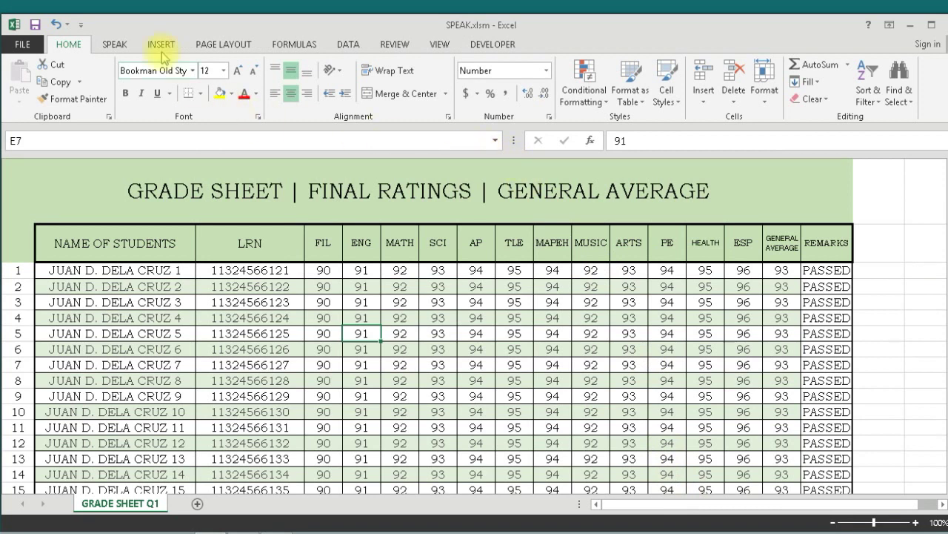
left_click(115, 45)
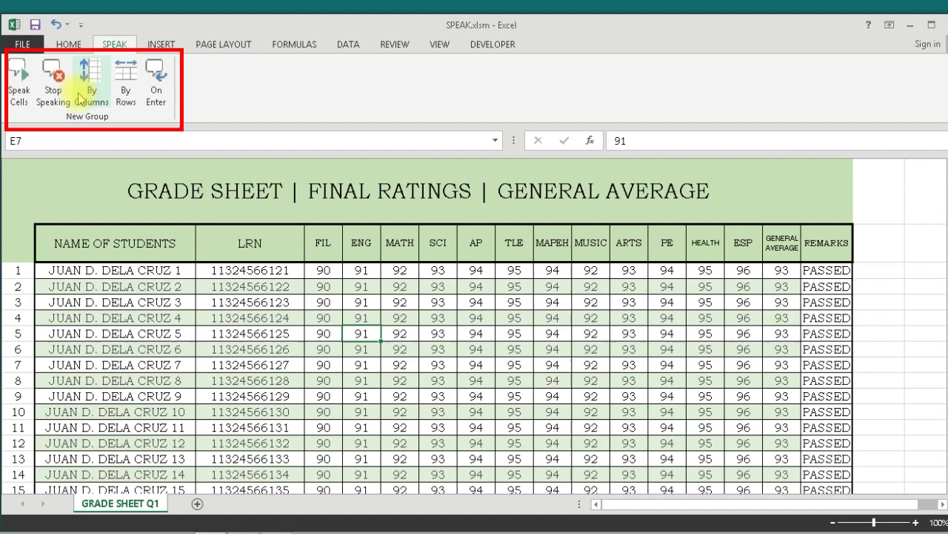
left_click(352, 317)
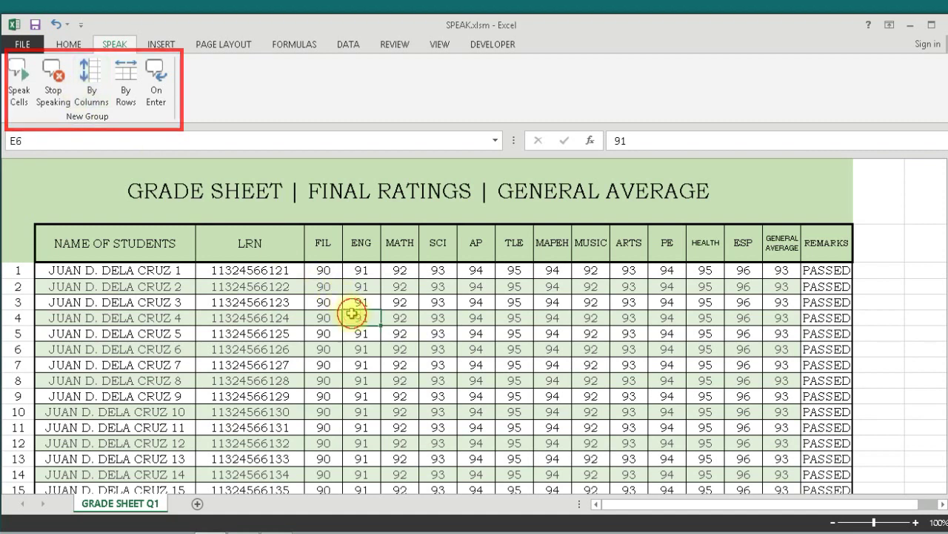
left_click_drag(119, 274, 815, 385)
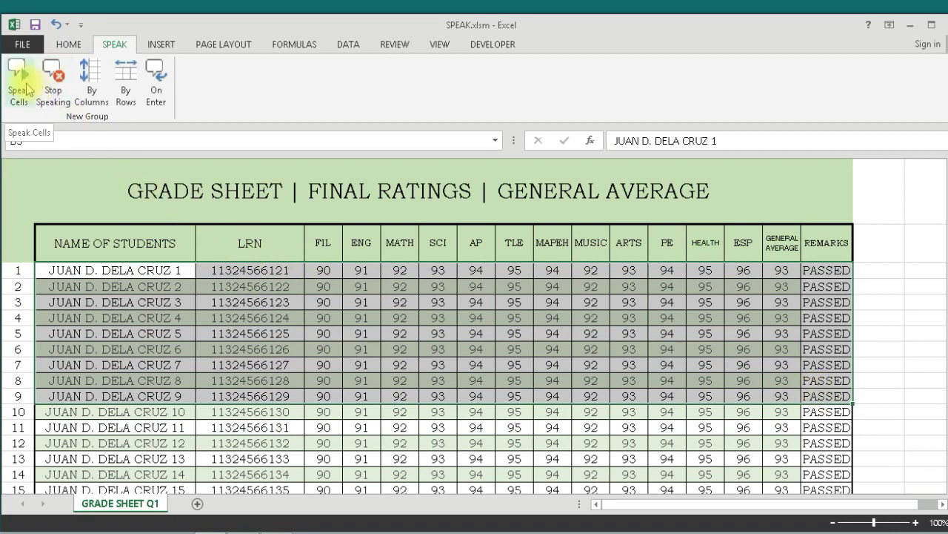
left_click(20, 82)
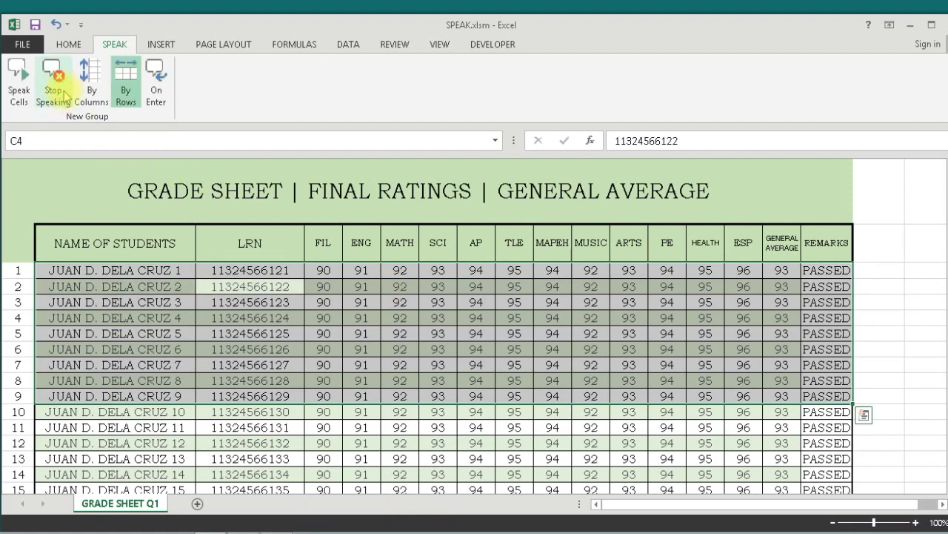
Stop the speech and clear student 1's FIL through AP grades
left_click(56, 82)
left_click(344, 344)
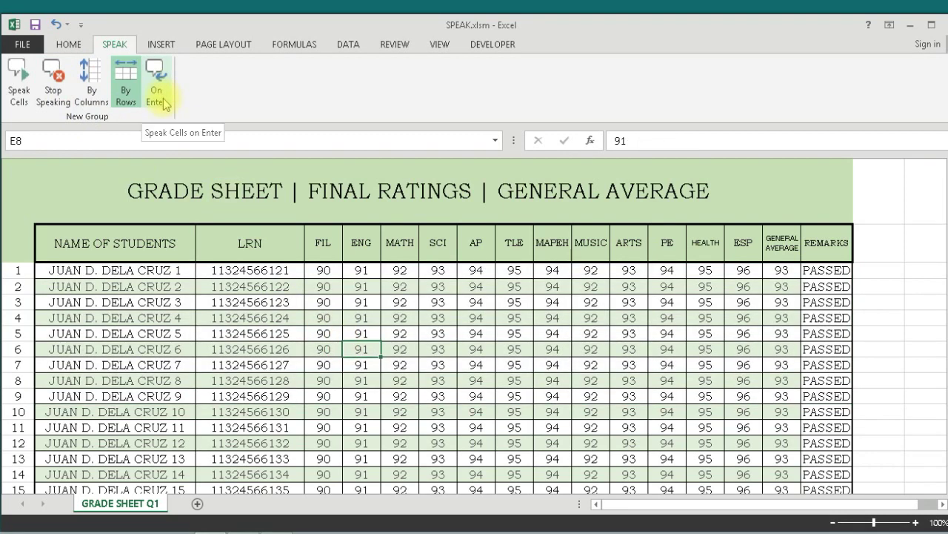
mouse_move(323, 270)
left_mouse_down()
mouse_move(453, 279)
mouse_move(475, 271)
left_mouse_up()
key("Delete")
left_click(400, 301)
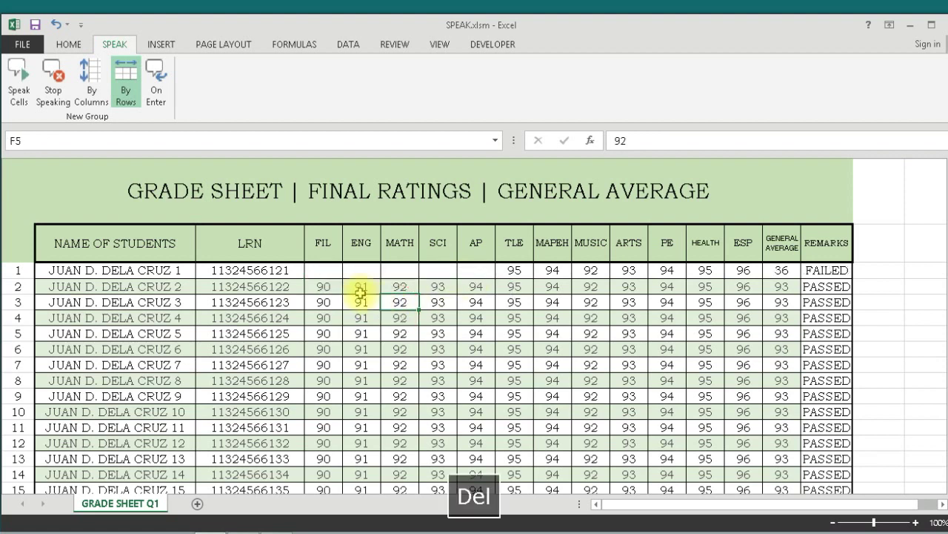
left_click(323, 271)
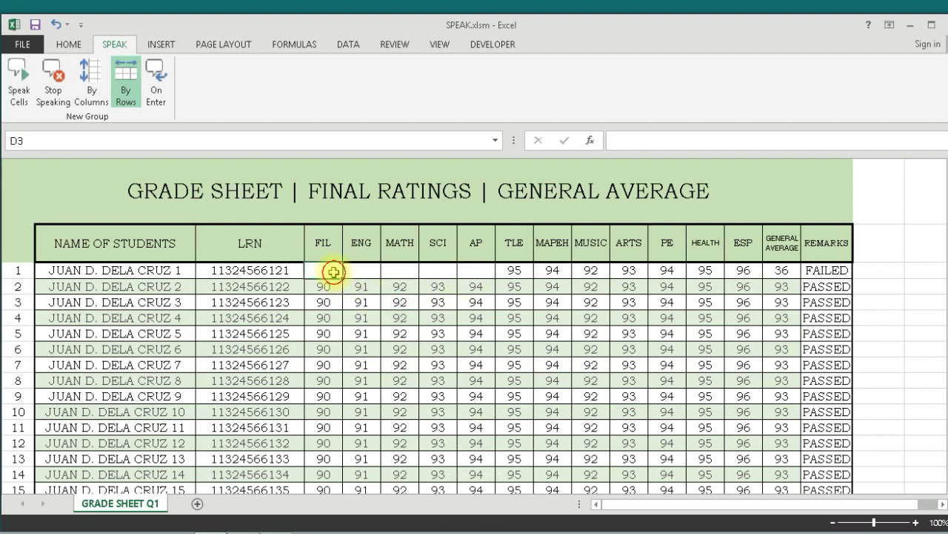
Turn on Speak Cells on Enter and enter 90 for FIL, ENG, MATH, SCI and AP
left_click(158, 82)
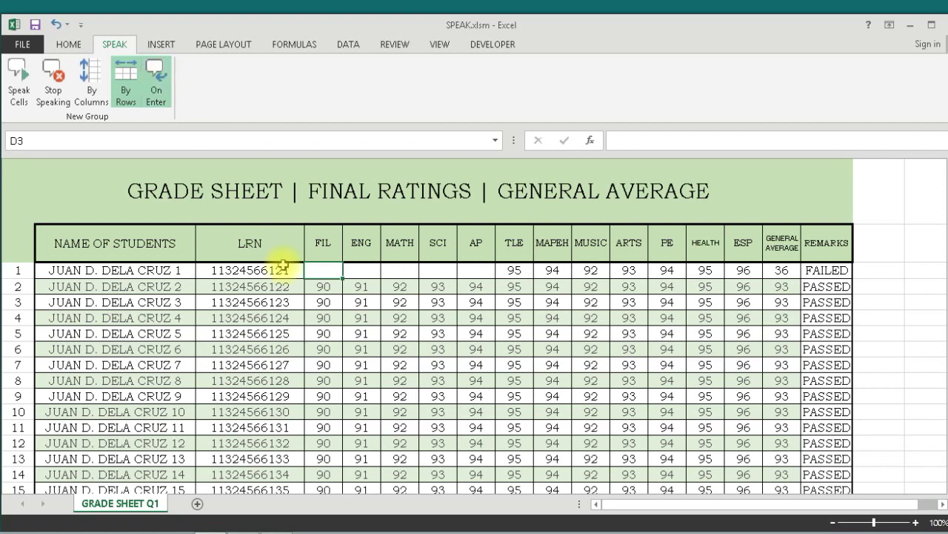
type("90")
left_click(356, 272)
type("90")
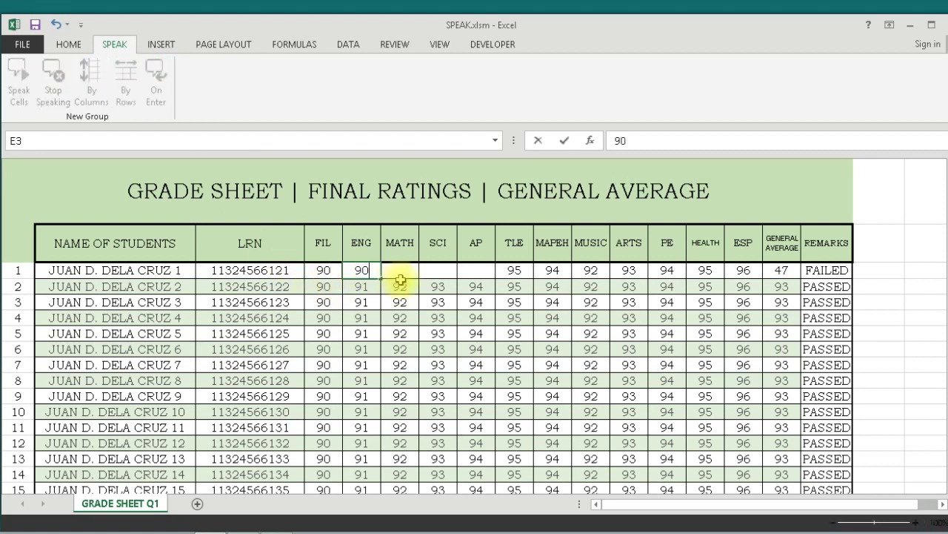
left_click(401, 272)
type("90")
left_click(438, 271)
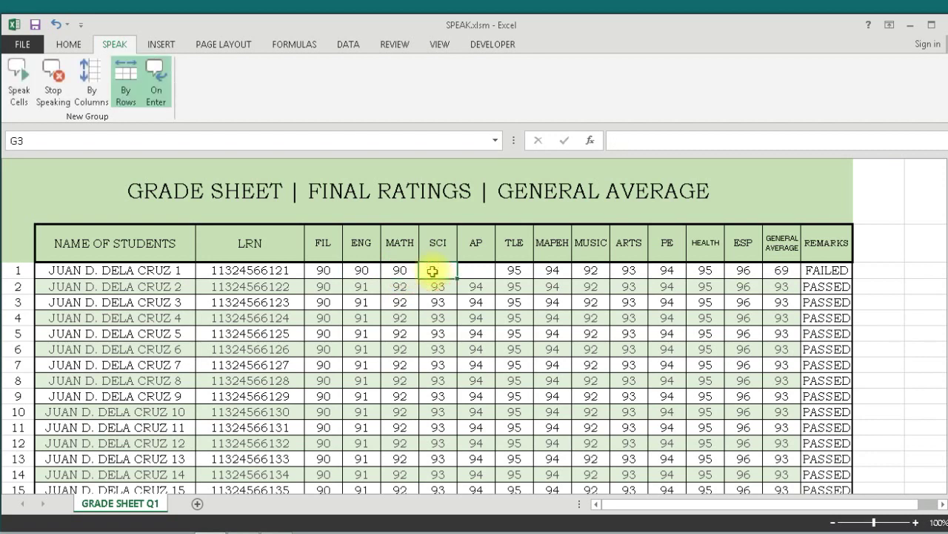
type("90")
left_click(478, 268)
type("90")
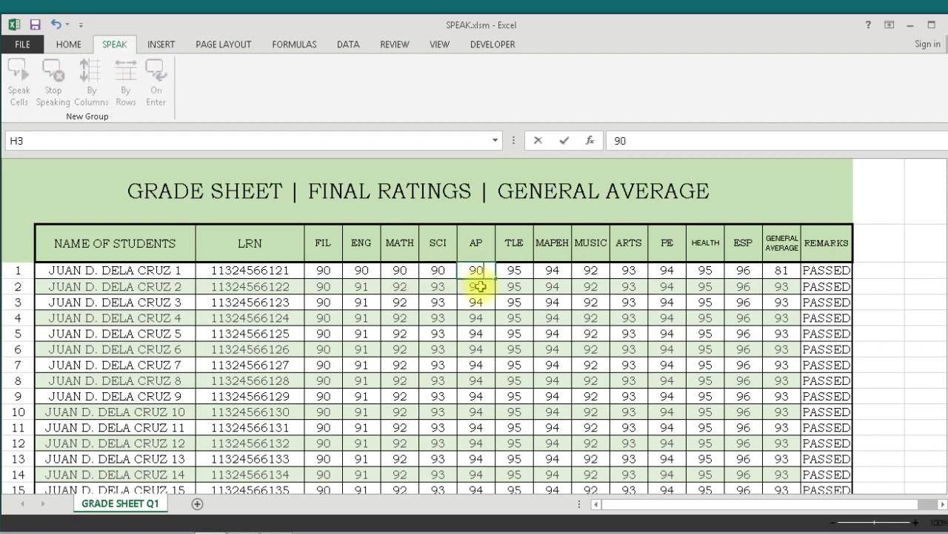
left_click(480, 287)
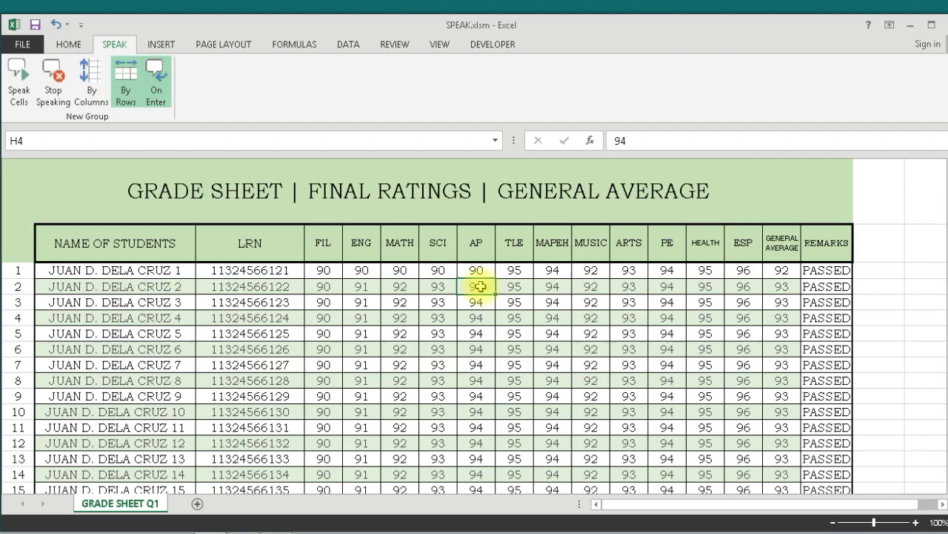